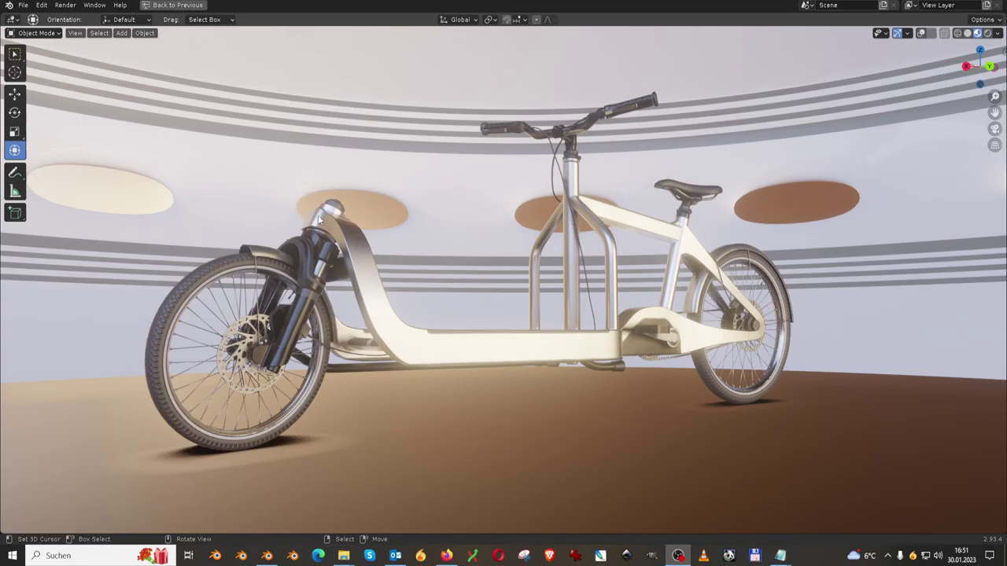
# Step: Orbit and zoom around the cargo bike, ending on a view looking down at the handlebars
pyautogui.moveTo(319, 220)
pyautogui.mouseDown(button='middle')
pyautogui.moveTo(427, 236)
pyautogui.moveTo(589, 226)
pyautogui.moveTo(697, 243)
pyautogui.moveTo(775, 277)
pyautogui.moveTo(641, 187)
pyautogui.moveTo(483, 236)
pyautogui.moveTo(387, 246)
pyautogui.moveTo(548, 185)
pyautogui.moveTo(596, 246)
pyautogui.moveTo(454, 272)
pyautogui.moveTo(701, 280)
pyautogui.moveTo(545, 248)
pyautogui.moveTo(459, 217)
pyautogui.moveTo(419, 240)
pyautogui.moveTo(344, 222)
pyautogui.moveTo(418, 237)
pyautogui.moveTo(353, 263)
pyautogui.moveTo(568, 268)
pyautogui.moveTo(599, 288)
pyautogui.moveTo(500, 292)
pyautogui.moveTo(619, 220)
pyautogui.moveTo(620, 204)
pyautogui.moveTo(446, 227)
pyautogui.moveTo(483, 260)
pyautogui.moveTo(591, 140)
pyautogui.moveTo(596, 298)
pyautogui.moveTo(653, 90)
pyautogui.mouseUp(button='middle')
pyautogui.scroll(-2, 387, 247)
pyautogui.scroll(-2, 698, 281)
pyautogui.scroll(-3, 693, 273)
pyautogui.scroll(3, 429, 232)
pyautogui.scroll(2, 353, 263)
pyautogui.moveTo(572, 60)
pyautogui.mouseDown(button='middle')
pyautogui.moveTo(549, 216)
pyautogui.moveTo(602, 240)
pyautogui.moveTo(561, 241)
pyautogui.moveTo(526, 183)
pyautogui.moveTo(617, 189)
pyautogui.moveTo(421, 128)
pyautogui.moveTo(593, 209)
pyautogui.moveTo(439, 191)
pyautogui.moveTo(539, 278)
pyautogui.moveTo(429, 215)
pyautogui.moveTo(378, 239)
pyautogui.moveTo(450, 275)
pyautogui.moveTo(667, 272)
pyautogui.moveTo(609, 303)
pyautogui.moveTo(637, 284)
pyautogui.moveTo(598, 260)
pyautogui.mouseUp(button='middle')
# Step: Turn on viewport overlays and put the bike in Edit Mode with wireframe shading
pyautogui.click(923, 35)
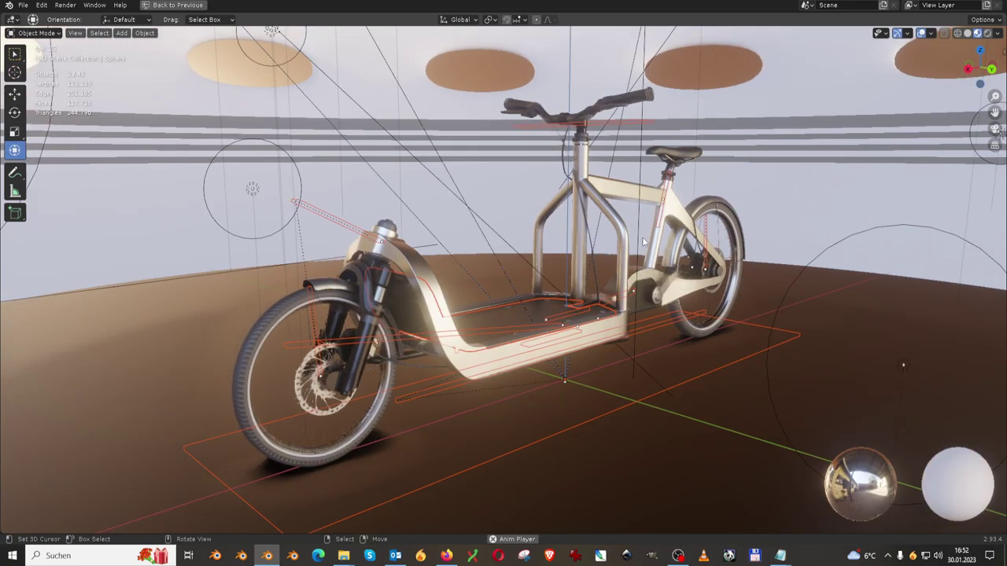
pyautogui.press('Tab')
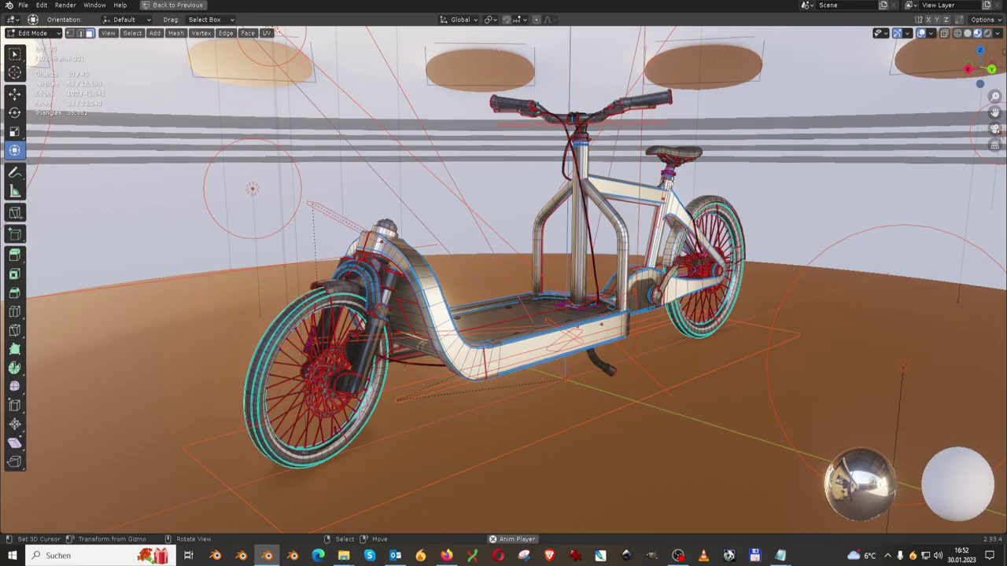
pyautogui.click(957, 33)
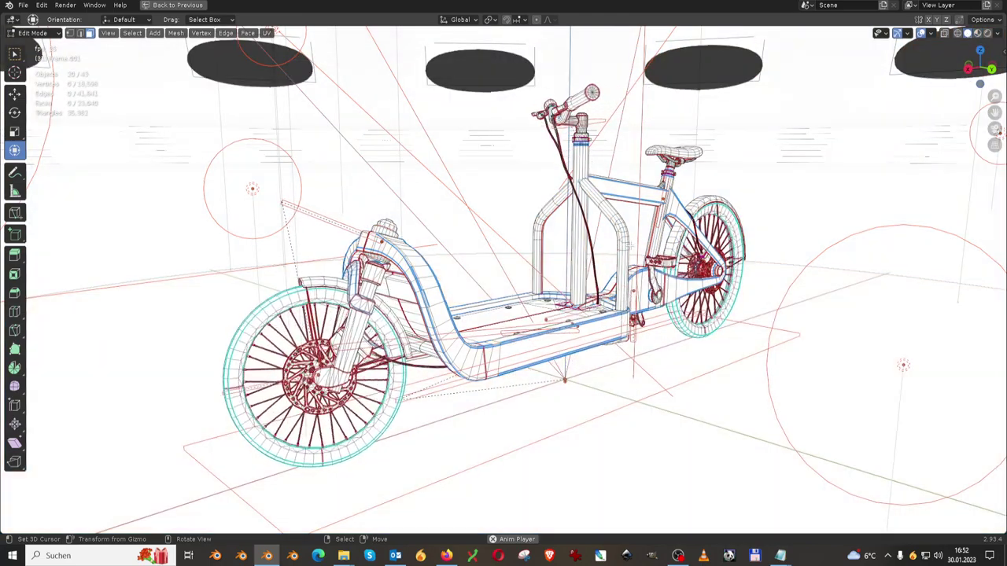
# Step: Select all then deselect the mesh, check overlay settings, and orbit to a low front view
pyautogui.press('a')
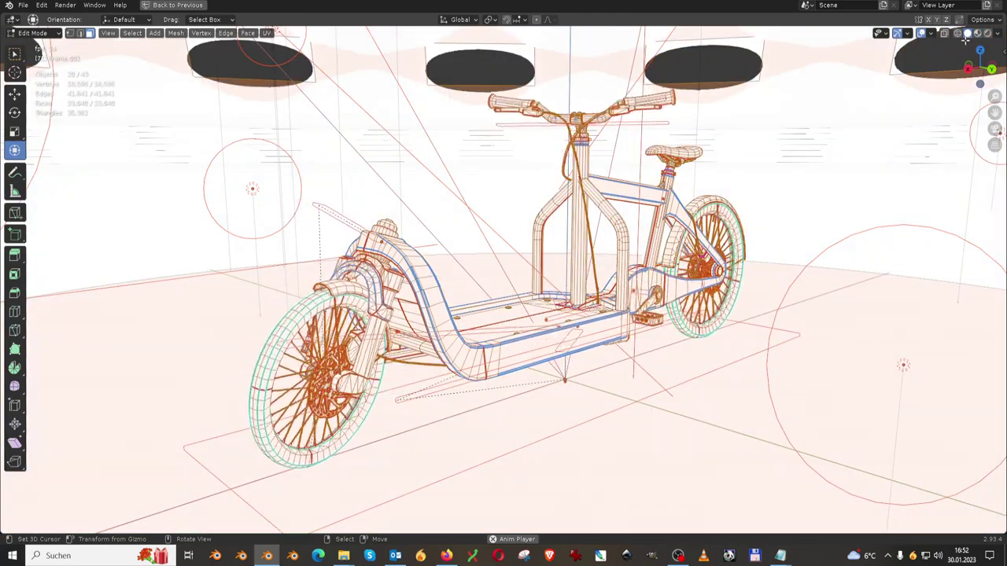
pyautogui.hotkey('alt', 'a')
pyautogui.click(929, 34)
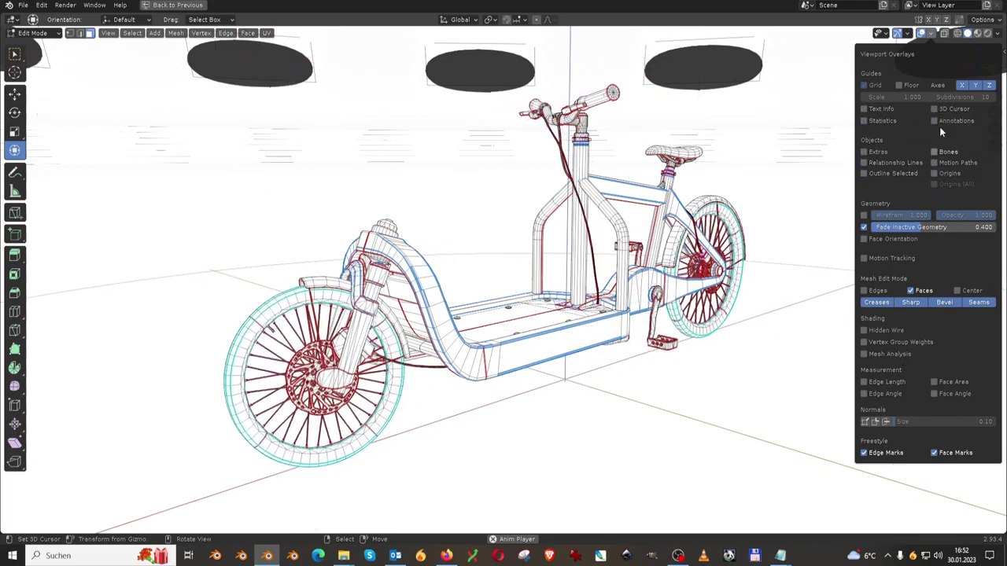
pyautogui.moveTo(940, 127)
pyautogui.mouseDown(button='middle')
pyautogui.moveTo(786, 205)
pyautogui.moveTo(535, 213)
pyautogui.moveTo(561, 316)
pyautogui.moveTo(496, 367)
pyautogui.moveTo(551, 331)
pyautogui.moveTo(577, 279)
pyautogui.moveTo(949, 99)
pyautogui.mouseUp(button='middle')
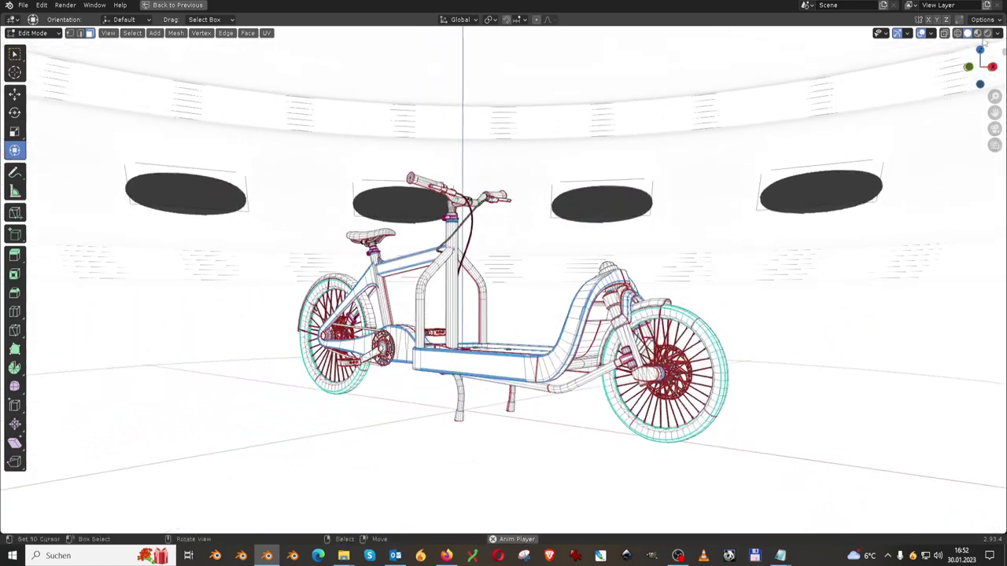
# Step: Switch to Rendered shading, restore the full Shading layout, and hide the edit-mode wireframe overlay
pyautogui.click(977, 33)
pyautogui.moveTo(979, 67); pyautogui.dragTo(905, 75)
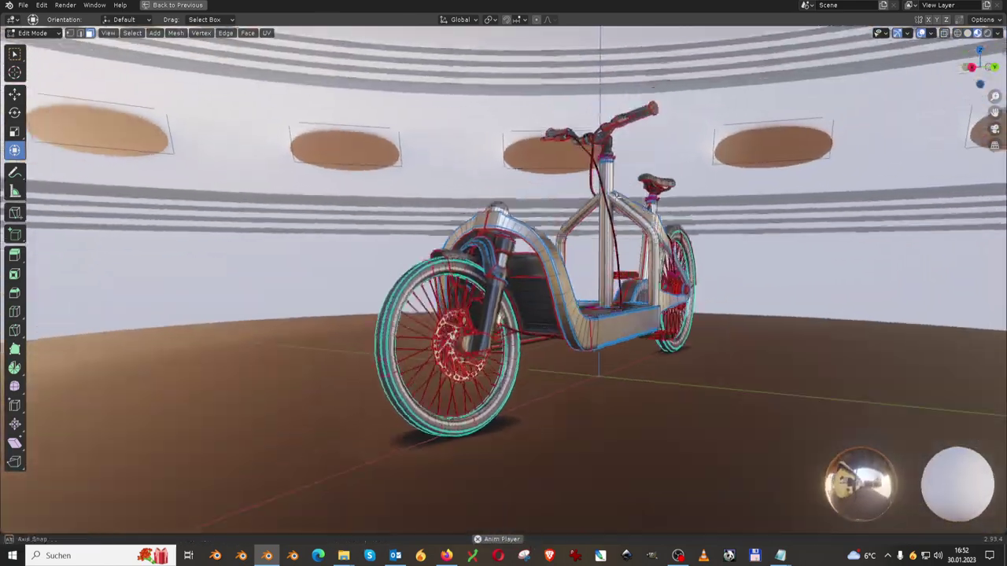
pyautogui.hotkey('ctrl', 'space')
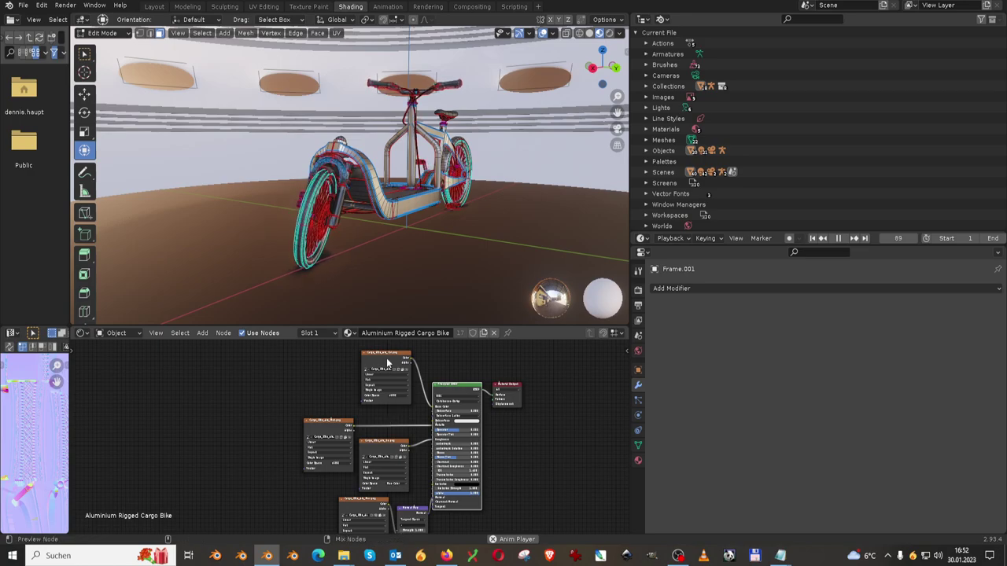
pyautogui.click(543, 33)
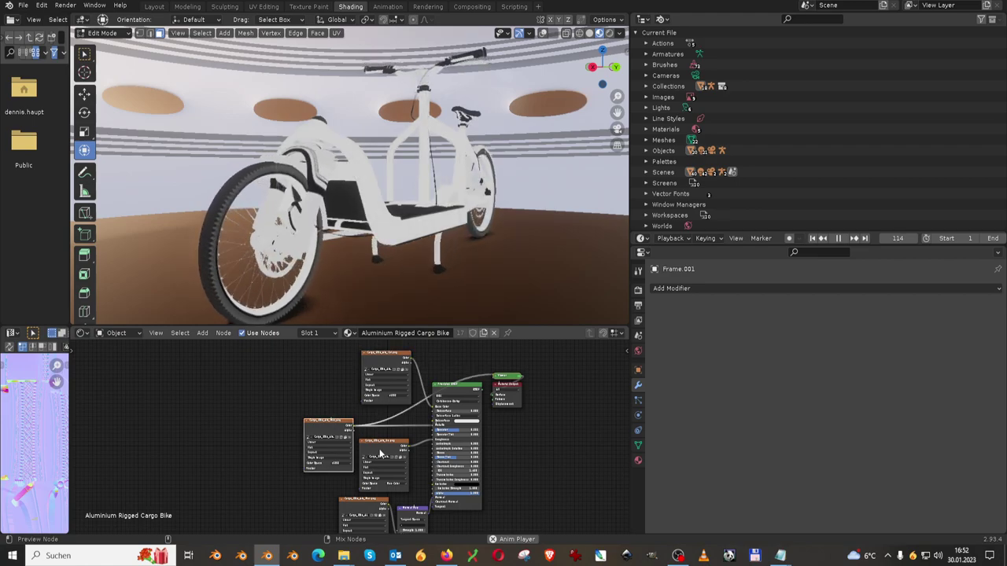
pyautogui.keyDown('shift'); pyautogui.scroll(-2, 378, 449); pyautogui.keyUp('shift')
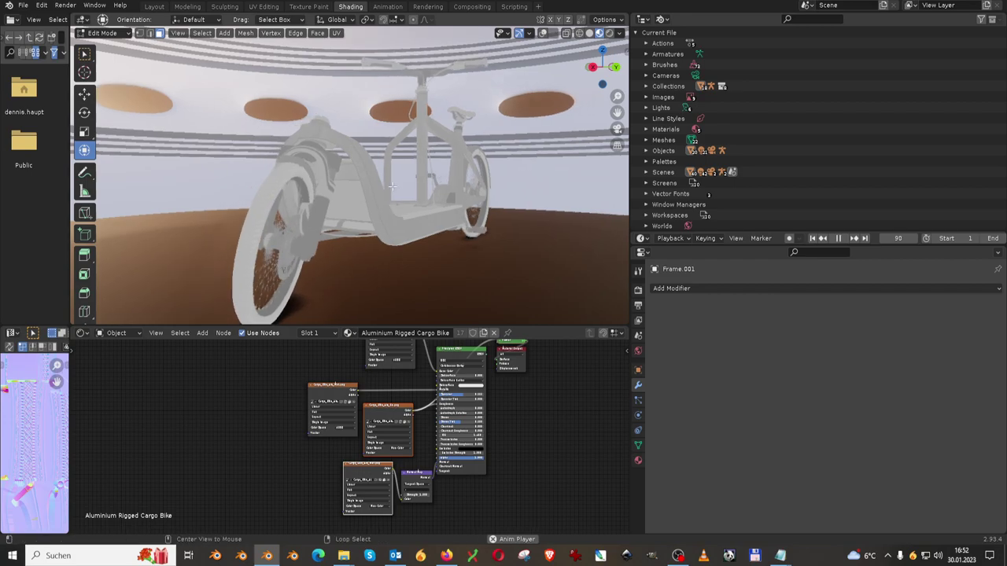
# Step: Enlarge the image editor and display the roughness texture Cargo_Bike_Alu_Ro.png
pyautogui.hotkey('ctrl', 'space')
pyautogui.scroll(2, 158, 349)
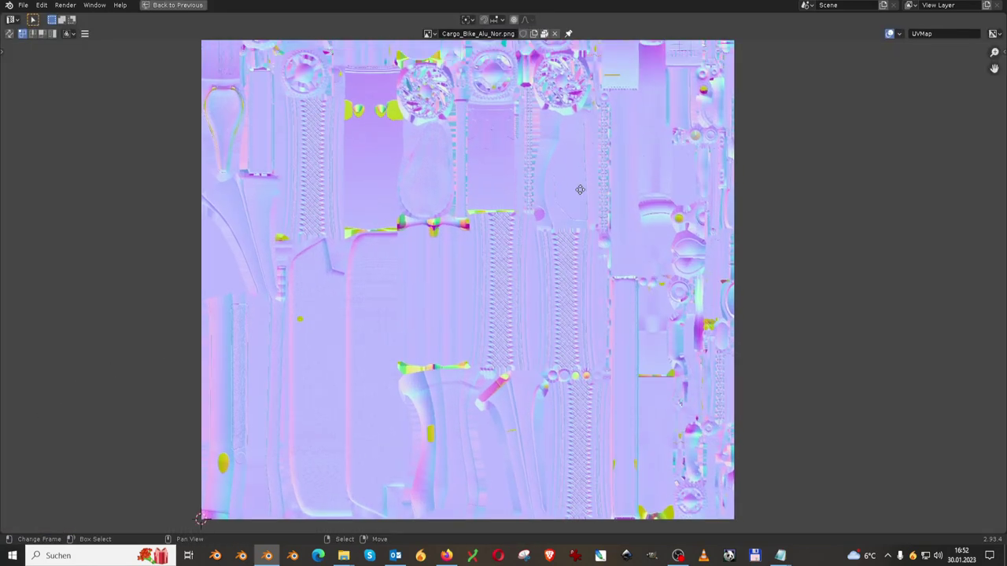
pyautogui.scroll(-2, 447, 43)
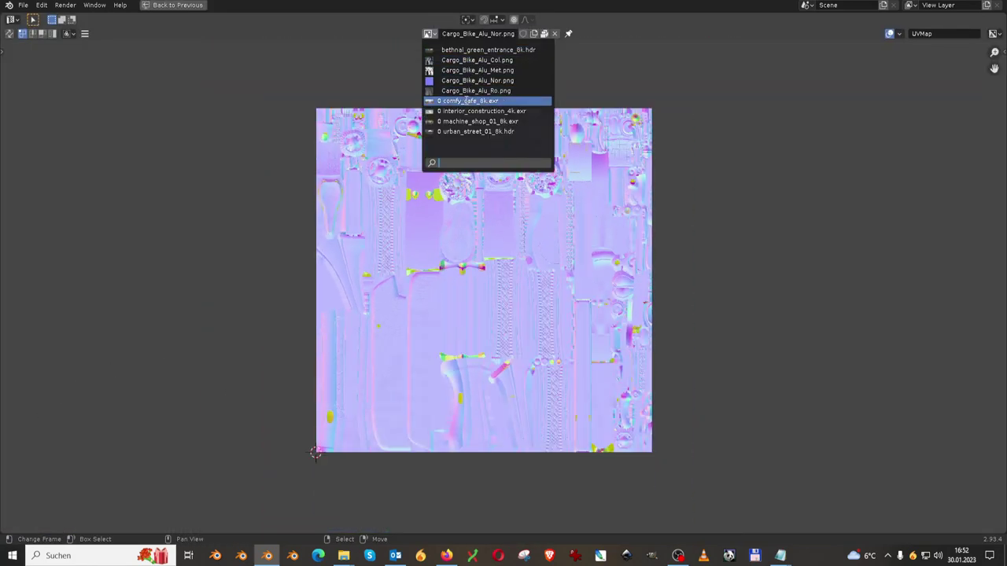
pyautogui.click(465, 90)
pyautogui.scroll(1, 478, 228)
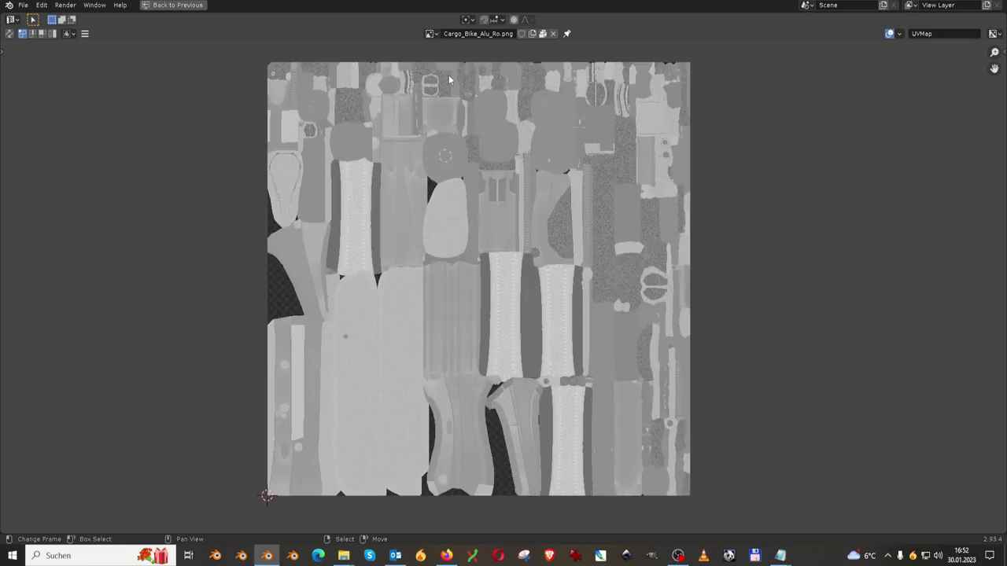
# Step: Inspect Cargo_Bike_Alu_Met.png, then leave Cargo_Bike_Alu_Col.png displayed and restore the layout
pyautogui.click(431, 33)
pyautogui.click(444, 71)
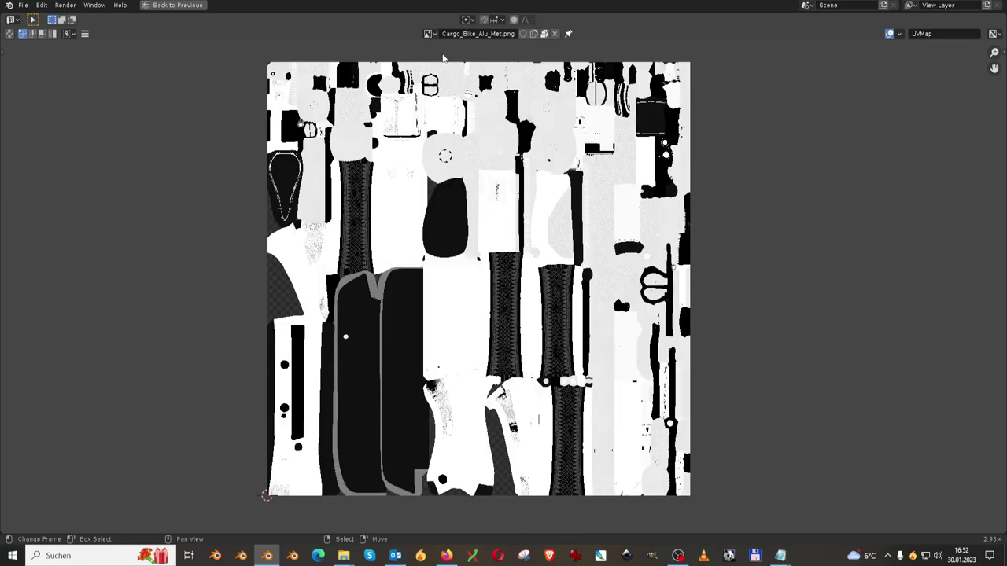
pyautogui.click(448, 61)
pyautogui.scroll(3, 513, 248)
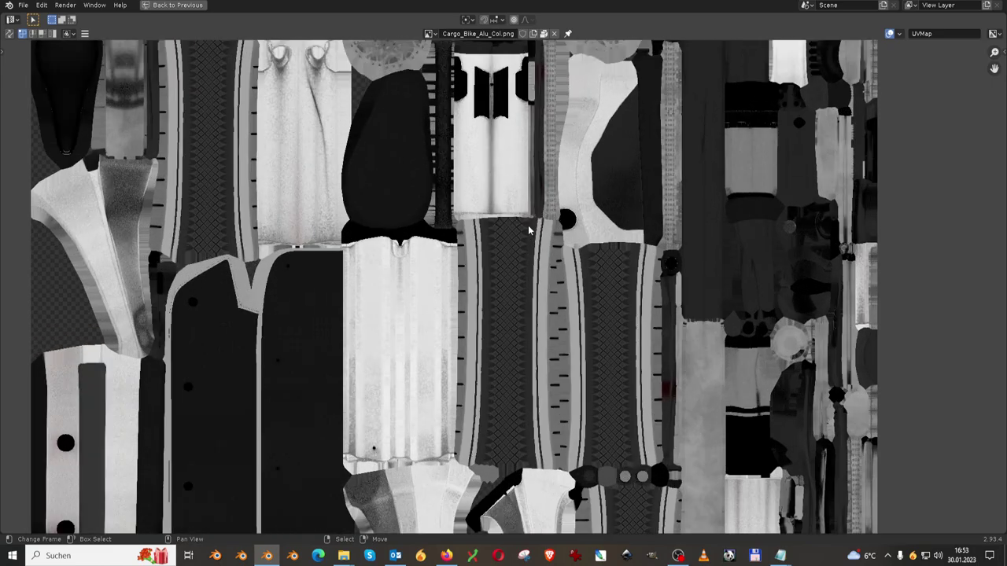
pyautogui.scroll(-1, 513, 248)
pyautogui.scroll(2, 311, 349)
pyautogui.scroll(2, 310, 349)
pyautogui.scroll(2, 527, 215)
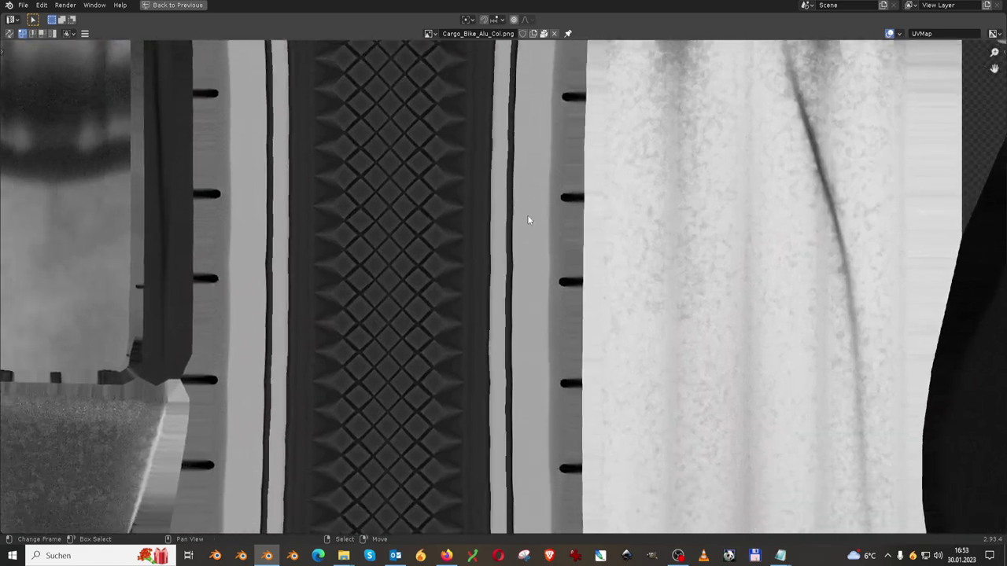
pyautogui.hotkey('ctrl', 'space')
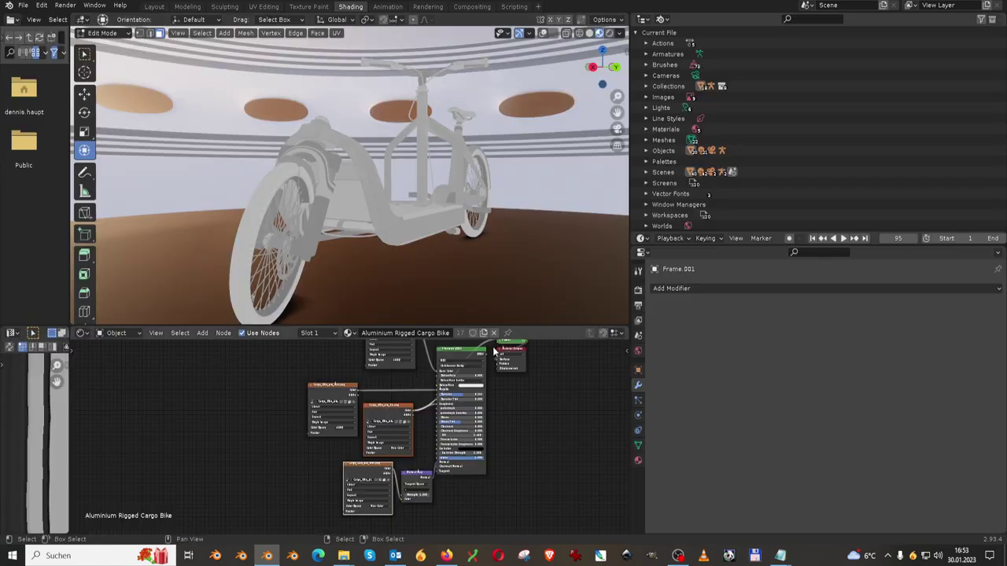
# Step: Maximize the 3D view on a side view of the bike and re-enable overlays with extras and origins
pyautogui.hotkey('ctrl', 'space')
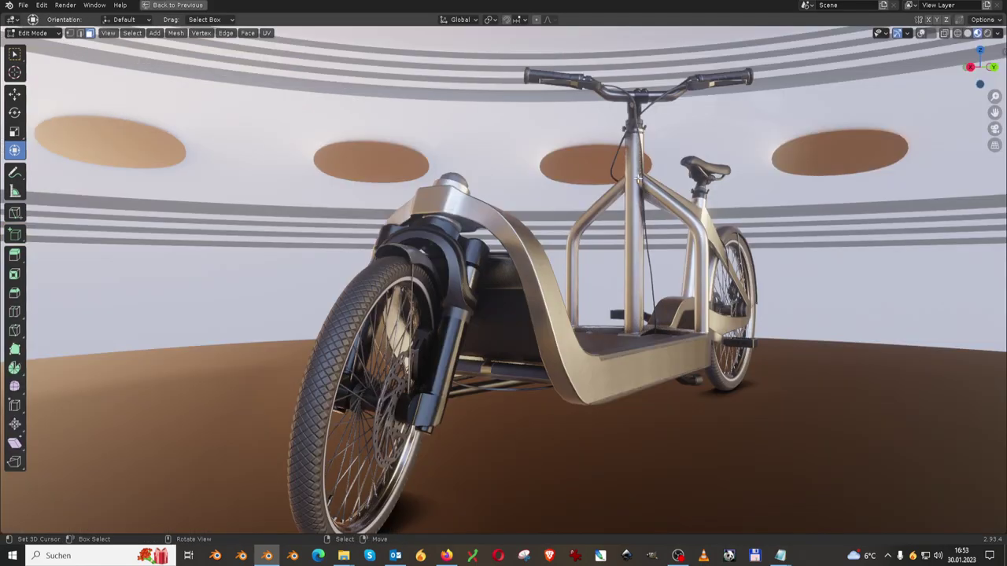
pyautogui.moveTo(638, 183); pyautogui.dragTo(960, 62, button='middle')
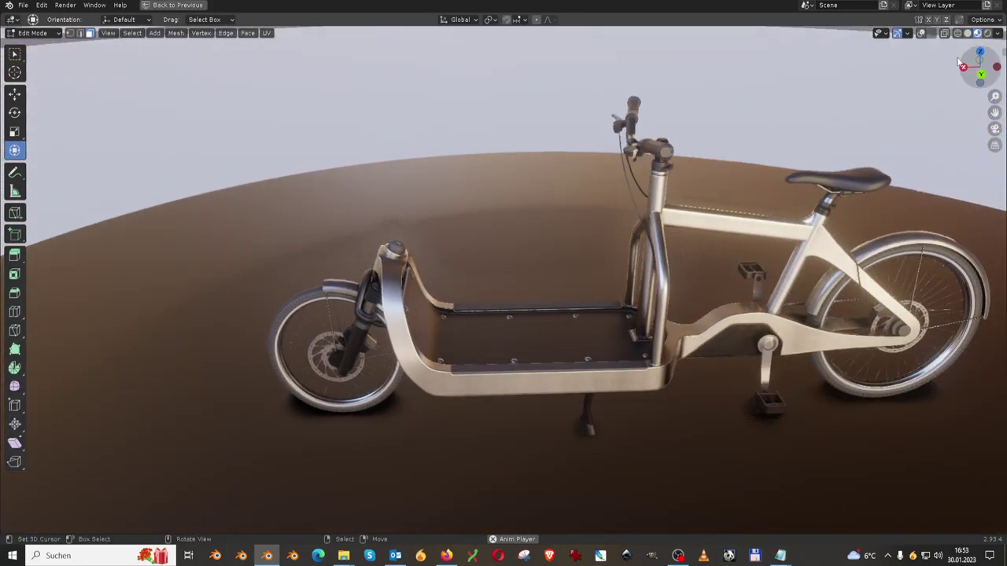
pyautogui.click(921, 33)
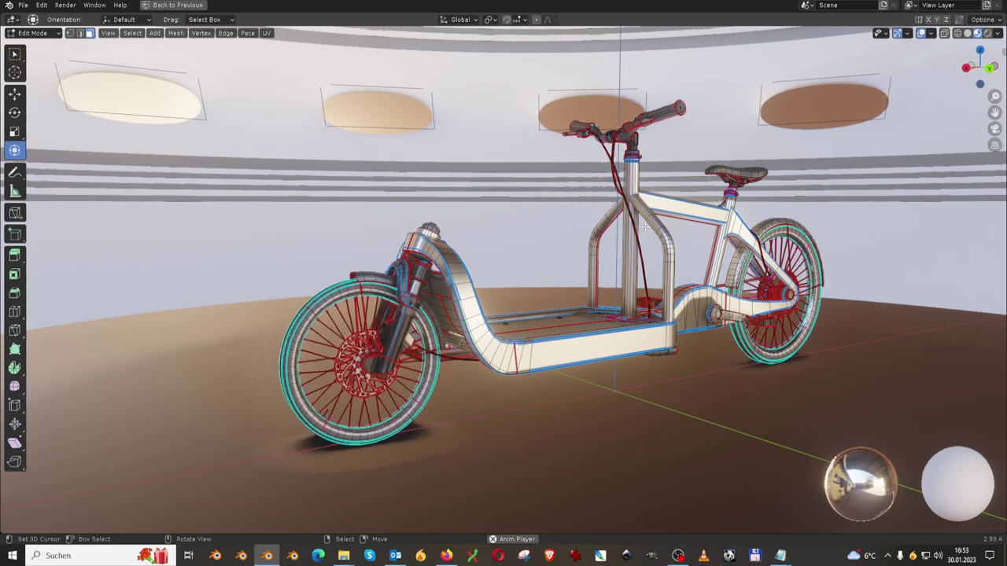
pyautogui.click(931, 33)
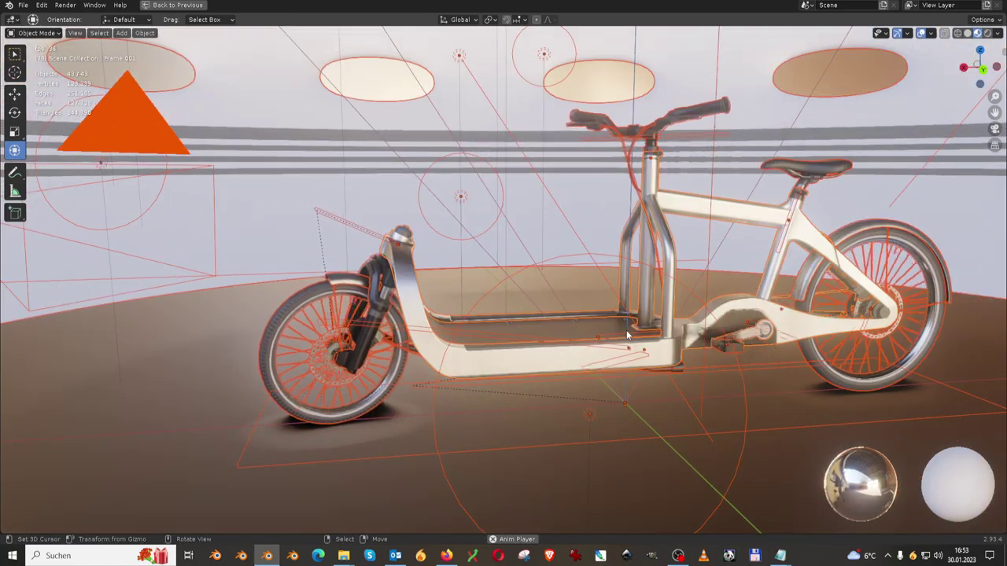
# Step: Select the bike's armature, enter Pose Mode, and frame a close-up of the handlebar
pyautogui.click(627, 336)
pyautogui.press('Tab')
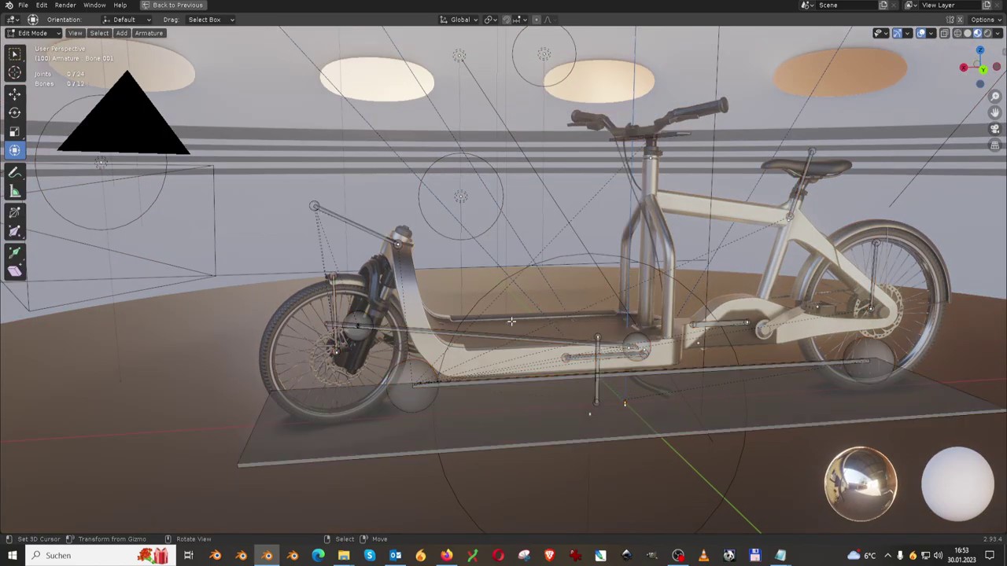
pyautogui.moveTo(509, 300); pyautogui.dragTo(188, 68, button='middle')
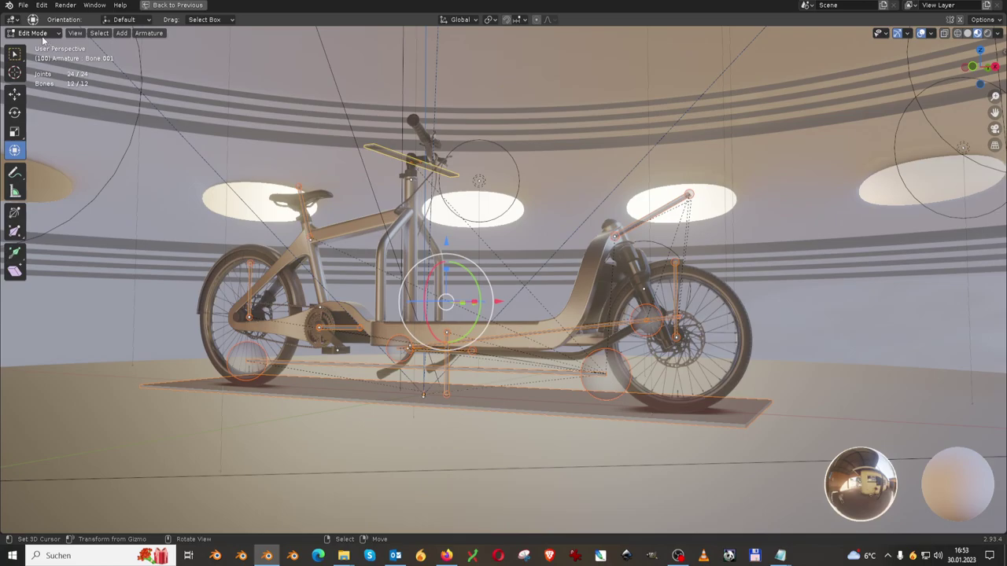
pyautogui.click(37, 68)
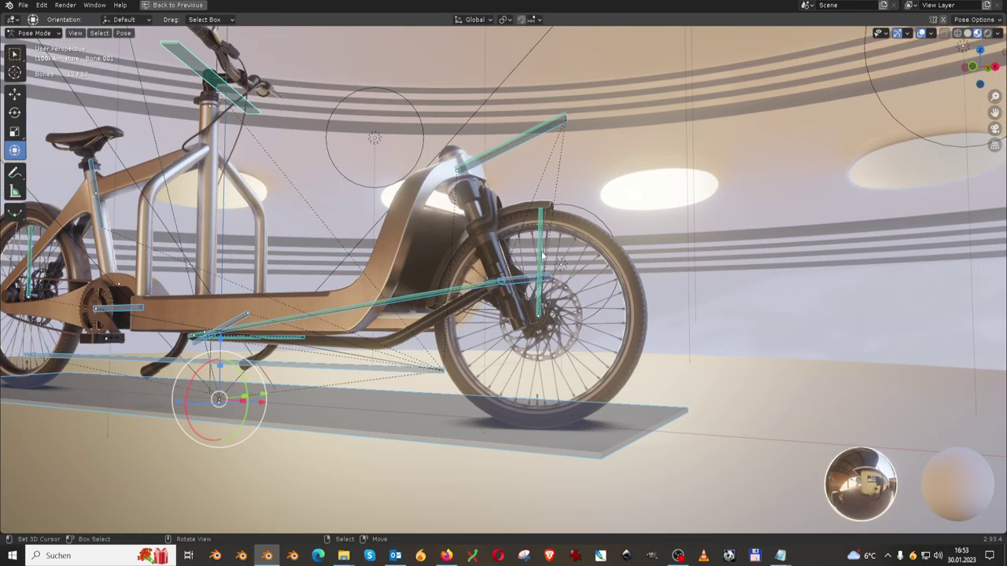
pyautogui.moveTo(525, 167)
pyautogui.mouseDown(button='middle')
pyautogui.moveTo(515, 230)
pyautogui.moveTo(502, 213)
pyautogui.moveTo(606, 254)
pyautogui.mouseUp(button='middle')
# Step: Hide overlays and rotate the handlebar bone about −55.4° around Z
pyautogui.click(920, 32)
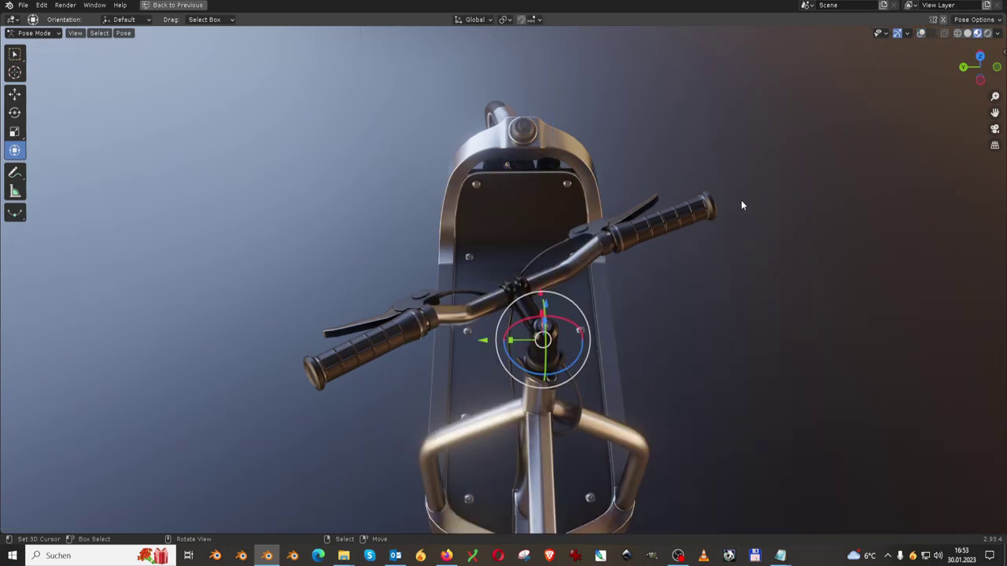
pyautogui.moveTo(578, 331); pyautogui.dragTo(570, 348)
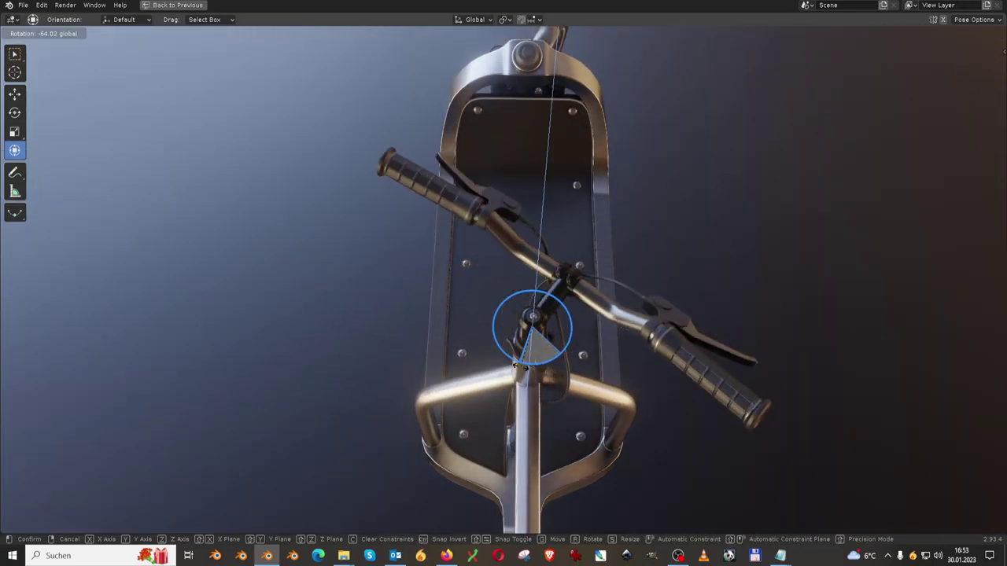
pyautogui.moveTo(571, 349)
pyautogui.mouseDown(button='middle')
pyautogui.moveTo(516, 287)
pyautogui.moveTo(459, 88)
pyautogui.mouseUp(button='middle')
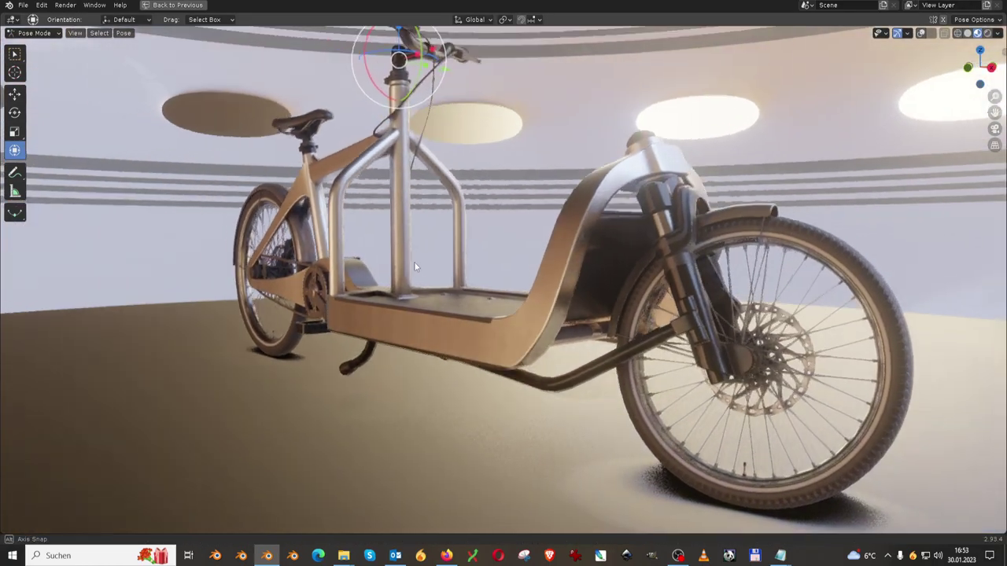
pyautogui.moveTo(426, 92); pyautogui.dragTo(393, 126)
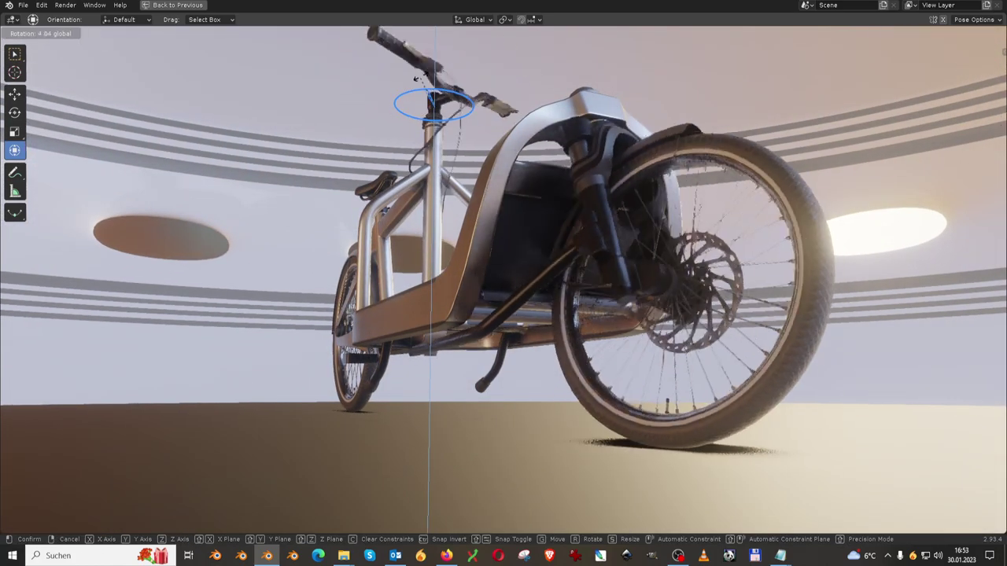
pyautogui.moveTo(394, 126); pyautogui.dragTo(409, 157)
pyautogui.moveTo(409, 158)
pyautogui.mouseDown(button='middle')
pyautogui.moveTo(421, 226)
pyautogui.moveTo(679, 286)
pyautogui.mouseUp(button='middle')
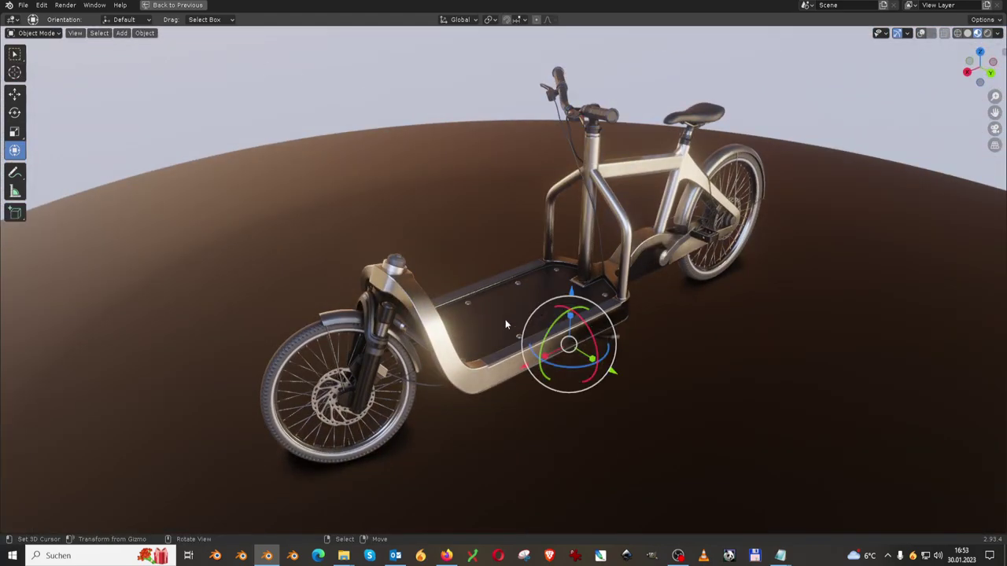
# Step: Hide the cargo floor plate, return to Pose Mode, and zoom in on the cargo frame
pyautogui.press('h')
pyautogui.click(921, 34)
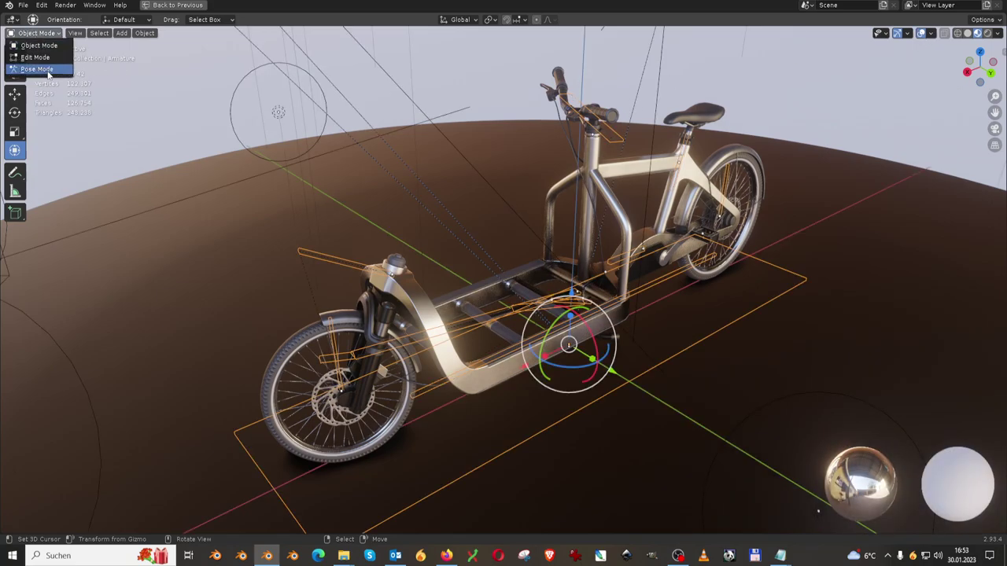
pyautogui.click(47, 71)
pyautogui.click(922, 34)
pyautogui.moveTo(653, 251)
pyautogui.mouseDown(button='middle')
pyautogui.moveTo(695, 250)
pyautogui.moveTo(690, 355)
pyautogui.moveTo(658, 338)
pyautogui.moveTo(625, 272)
pyautogui.moveTo(608, 314)
pyautogui.mouseUp(button='middle')
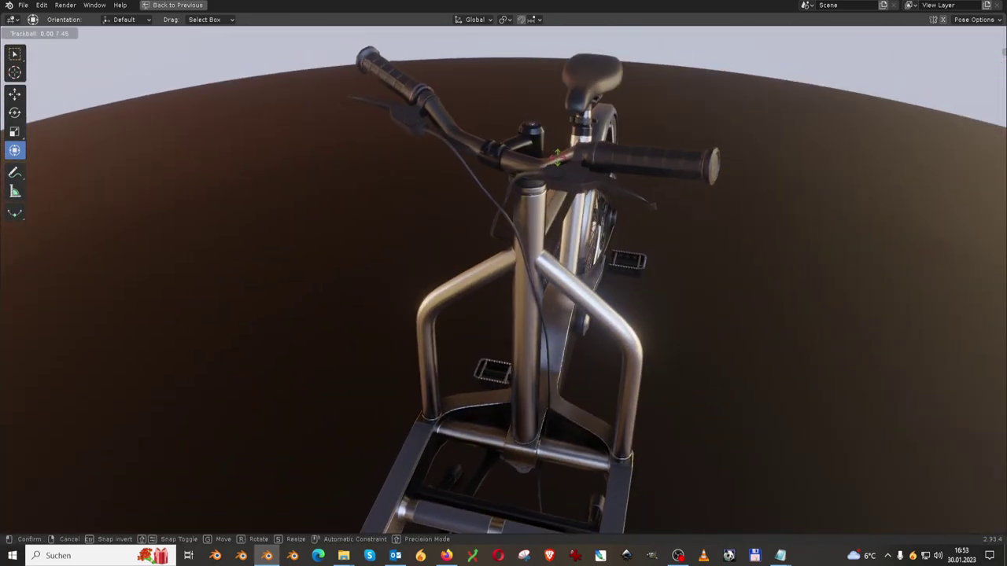
# Step: Rotate the handlebar bone about Z to a new steering angle, then play the animation from side view
pyautogui.rightClick(660, 154)
pyautogui.moveTo(566, 153); pyautogui.dragTo(548, 161)
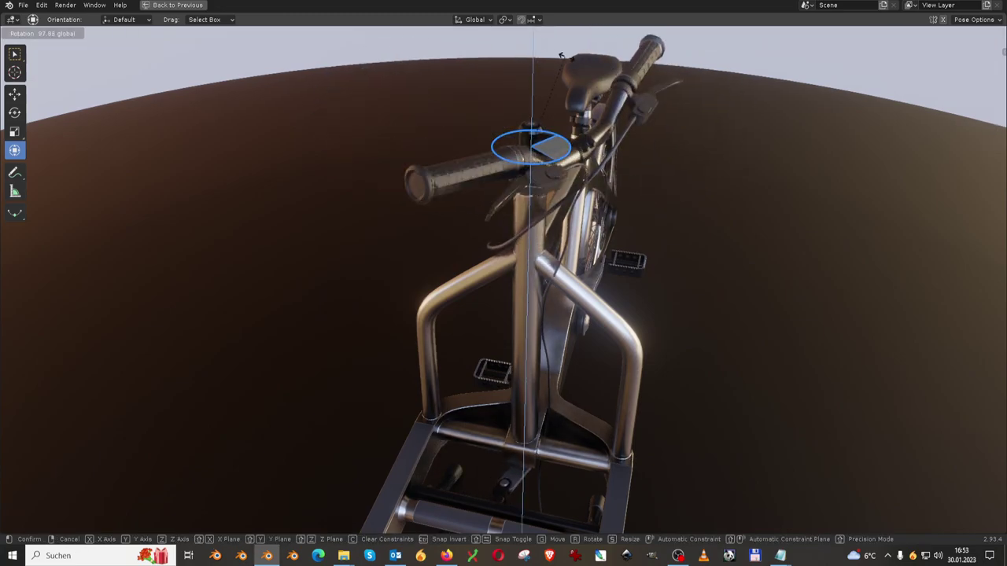
pyautogui.click(626, 160)
pyautogui.moveTo(625, 161)
pyautogui.mouseDown(button='middle')
pyautogui.moveTo(686, 175)
pyautogui.moveTo(800, 162)
pyautogui.moveTo(797, 174)
pyautogui.mouseUp(button='middle')
pyautogui.moveTo(819, 168); pyautogui.dragTo(777, 208)
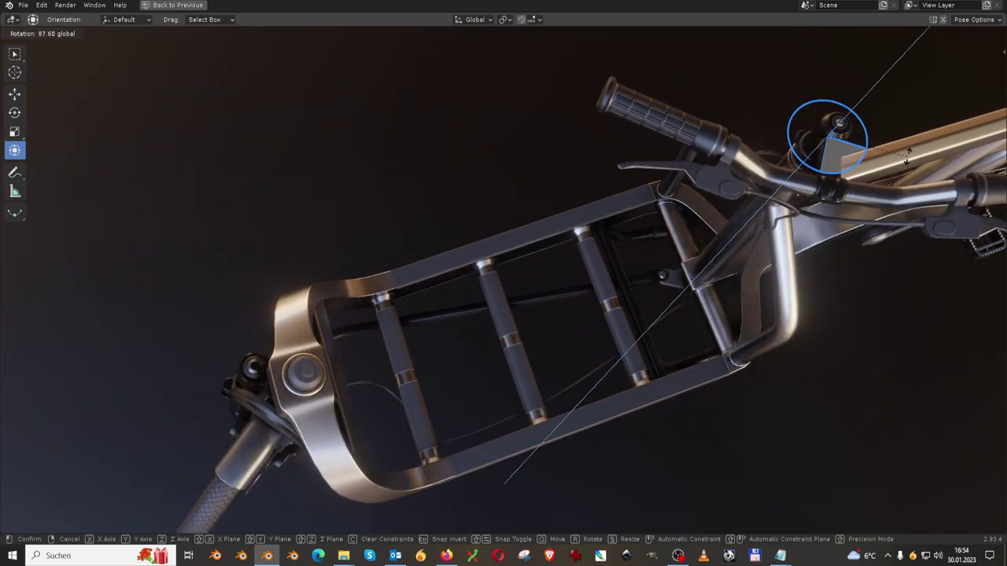
pyautogui.moveTo(778, 209); pyautogui.dragTo(853, 213)
pyautogui.press('KP_0')
pyautogui.press('space')
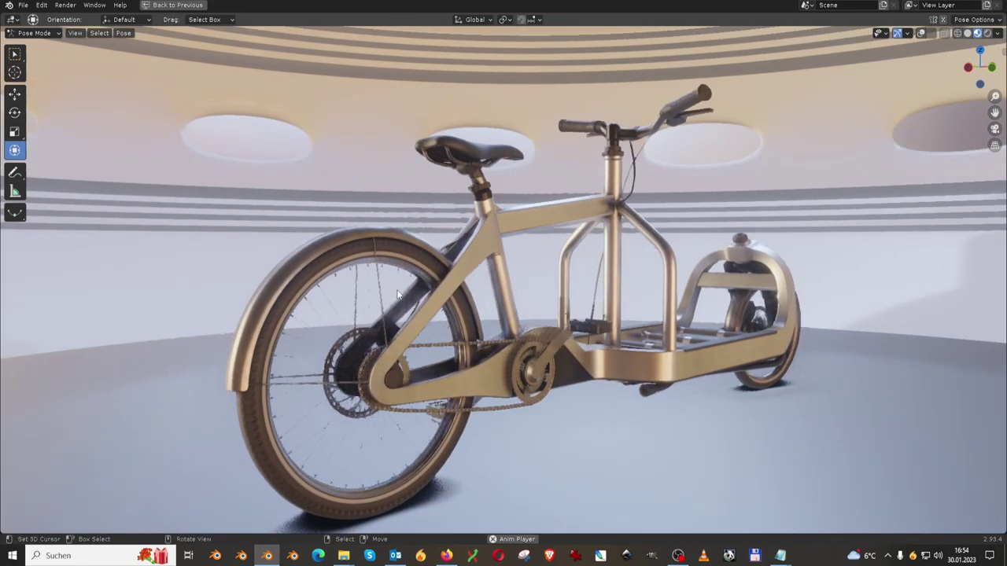
# Step: Turn overlays back on, switch to Object Mode, and hide the rear wheel, front tire and frame
pyautogui.click(922, 33)
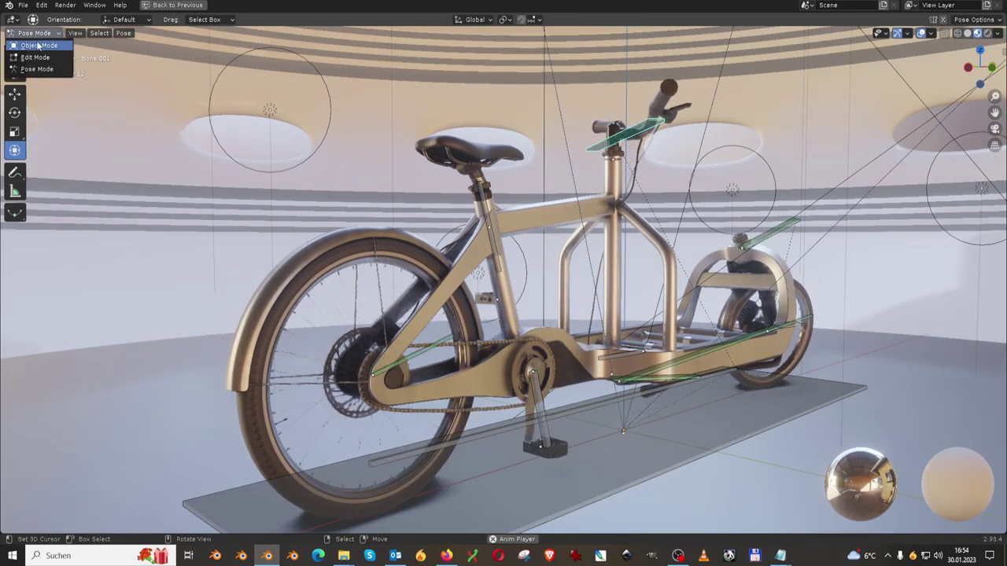
pyautogui.click(38, 46)
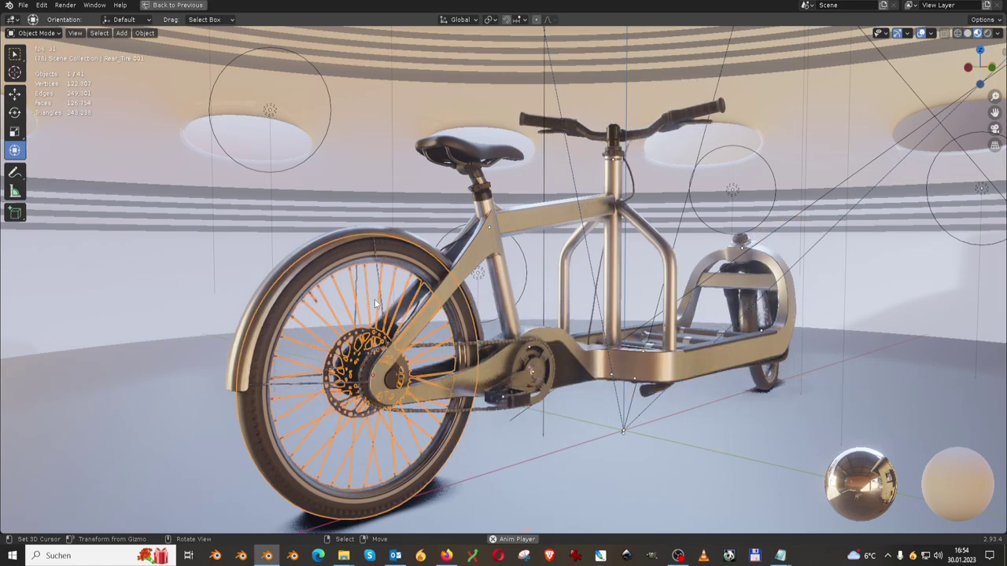
pyautogui.press('Delete')
pyautogui.press('Delete')
pyautogui.moveTo(430, 306)
pyautogui.mouseDown(button='middle')
pyautogui.moveTo(526, 298)
pyautogui.moveTo(648, 325)
pyautogui.mouseUp(button='middle')
pyautogui.click(783, 346)
pyautogui.press('Delete')
pyautogui.moveTo(762, 335)
pyautogui.mouseDown(button='middle')
pyautogui.moveTo(684, 348)
pyautogui.moveTo(621, 313)
pyautogui.mouseUp(button='middle')
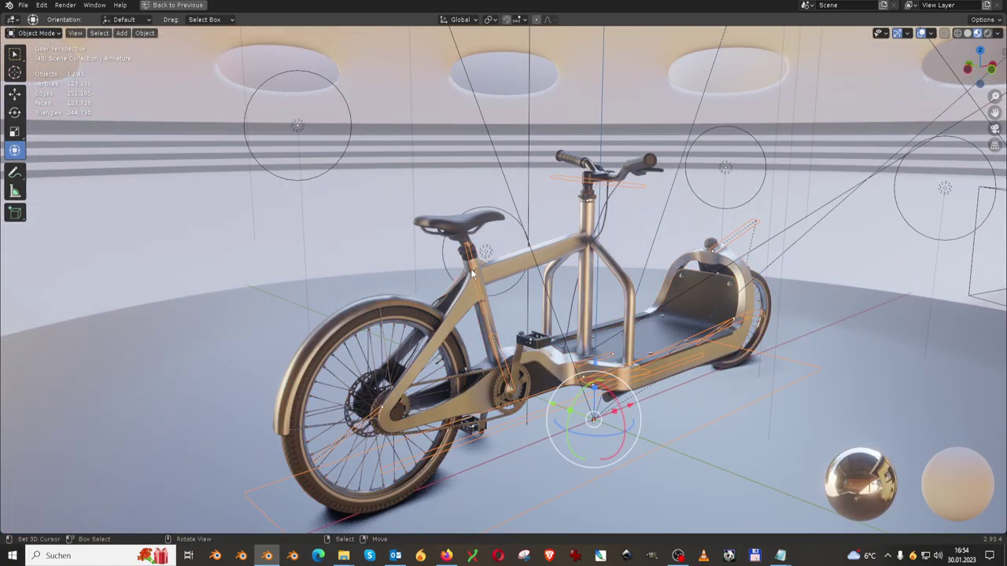
# Step: In Pose Mode, use Normal orientation to raise the seat bone about 0.14 m along Y
pyautogui.click(37, 69)
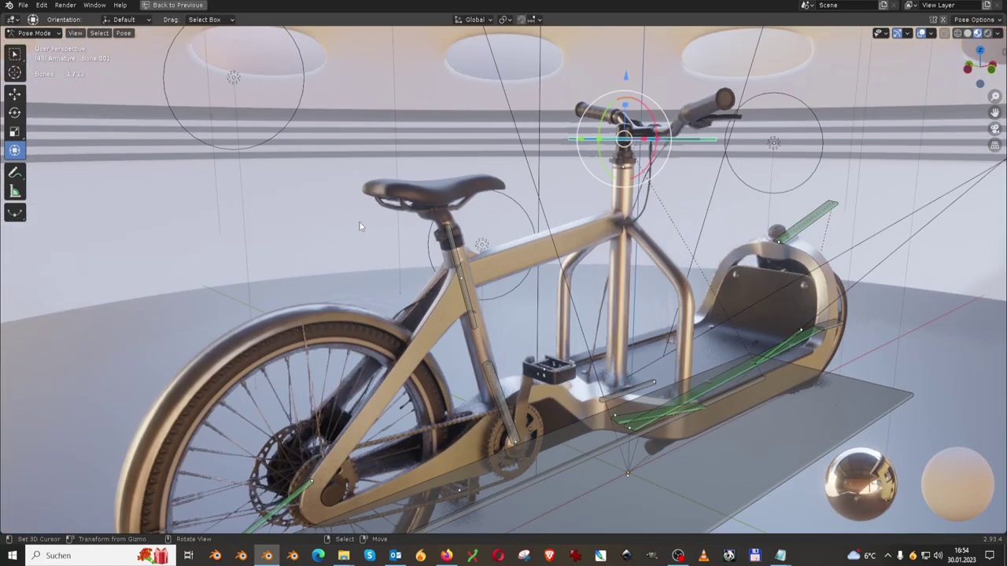
pyautogui.moveTo(448, 239); pyautogui.dragTo(794, 32, button='middle')
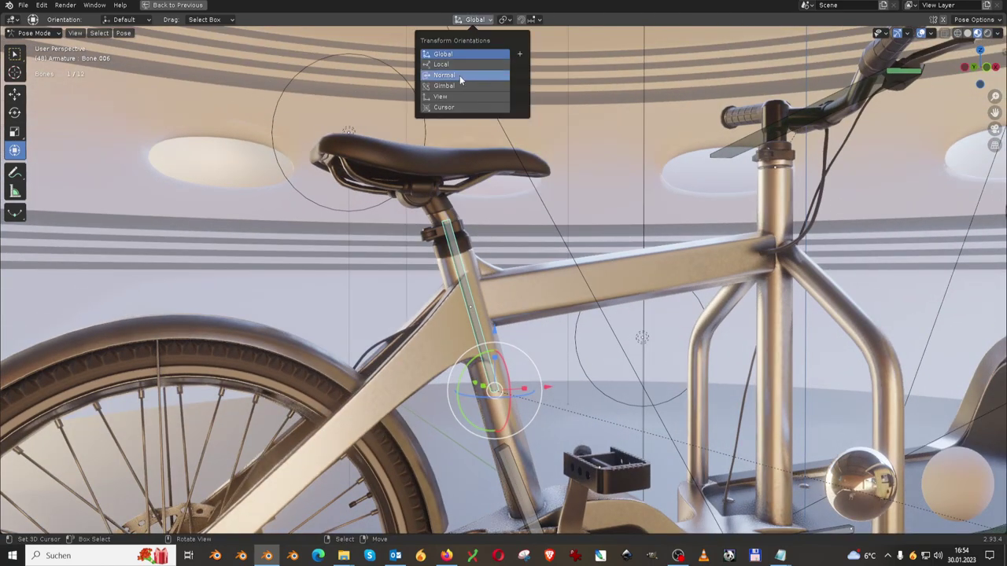
pyautogui.click(459, 75)
pyautogui.press('g')
pyautogui.press('y')
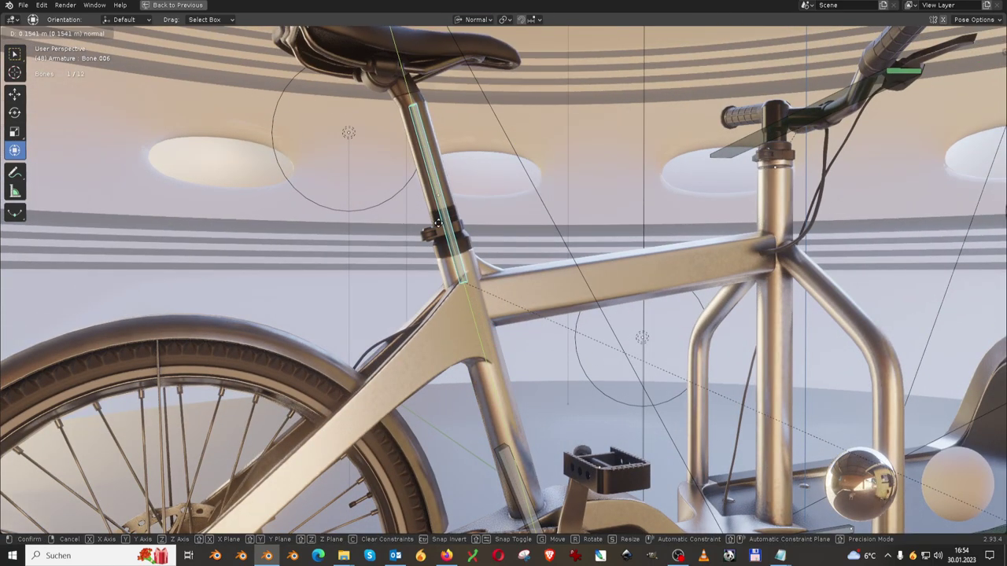
pyautogui.click(437, 239)
pyautogui.moveTo(437, 239)
pyautogui.mouseDown(button='middle')
pyautogui.moveTo(539, 183)
pyautogui.moveTo(668, 161)
pyautogui.mouseUp(button='middle')
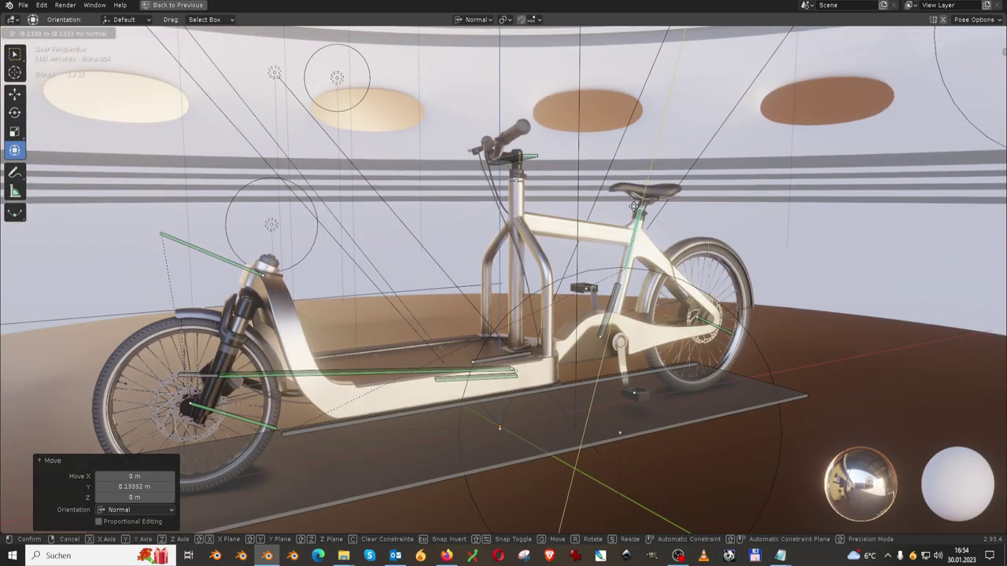
pyautogui.moveTo(525, 232); pyautogui.dragTo(270, 228, button='middle')
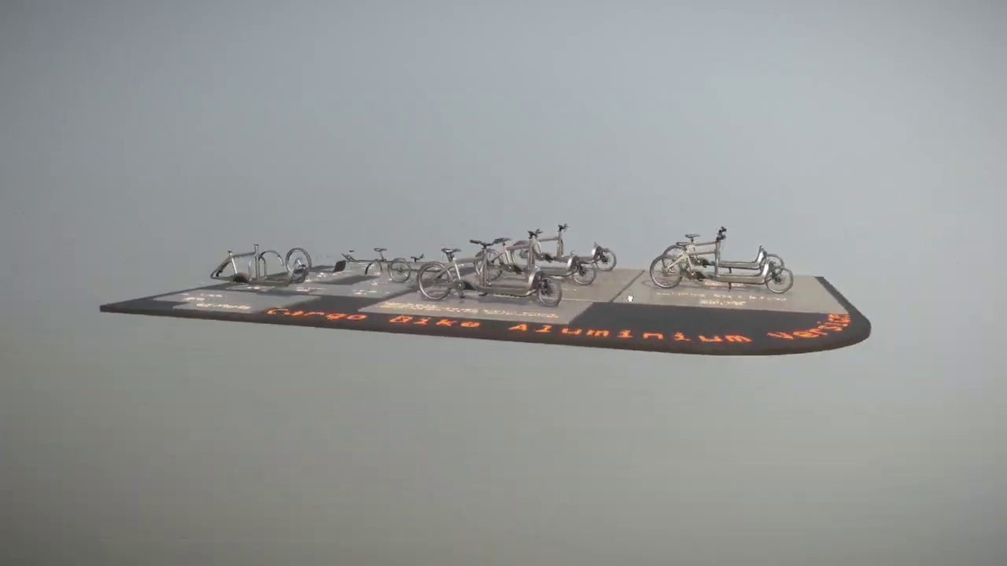
# Step: Step through Sketchfab annotation views: front wheel, under the cargo box, handlebar top view, wheel close-up
pyautogui.moveTo(629, 298); pyautogui.dragTo(643, 322)
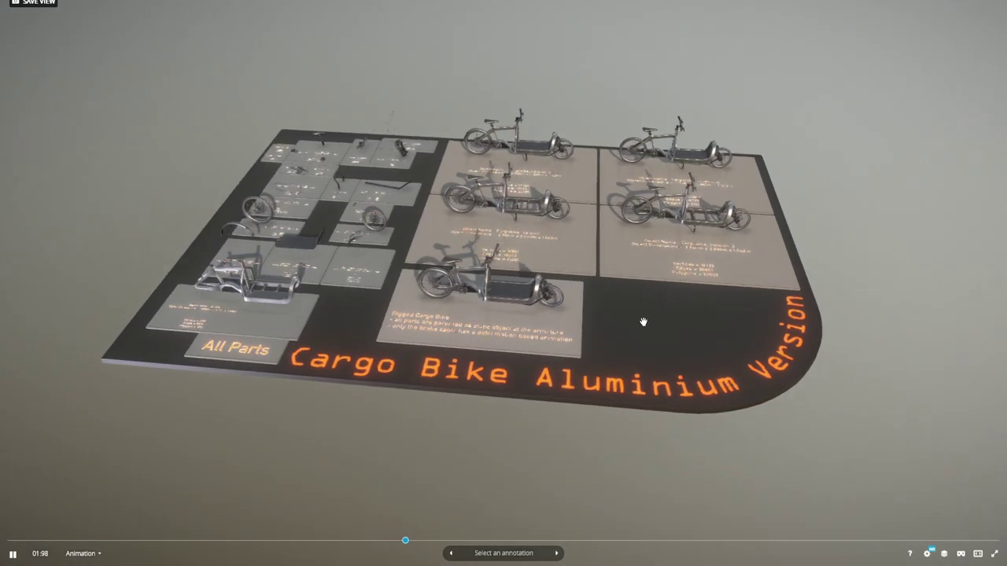
pyautogui.click(558, 554)
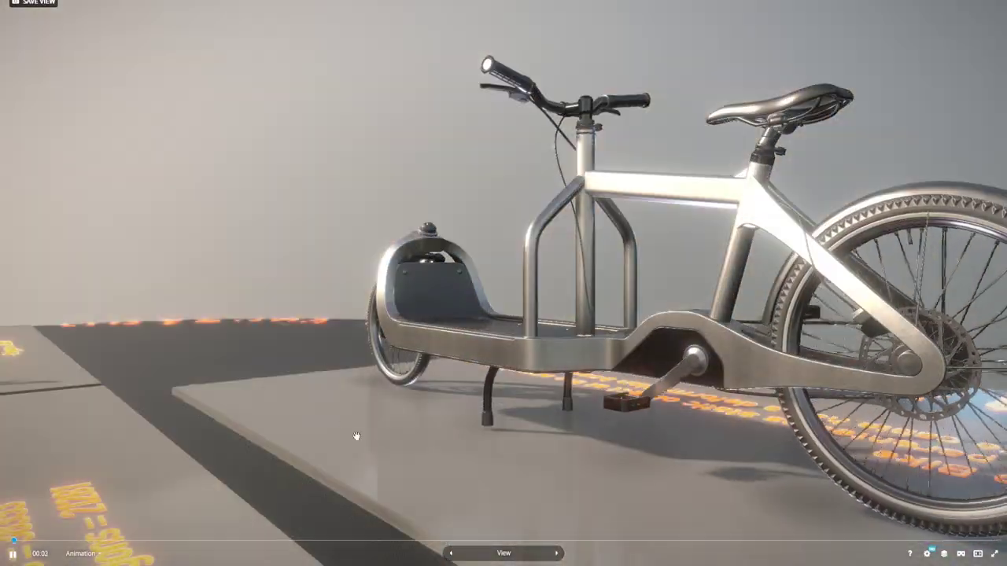
pyautogui.click(560, 554)
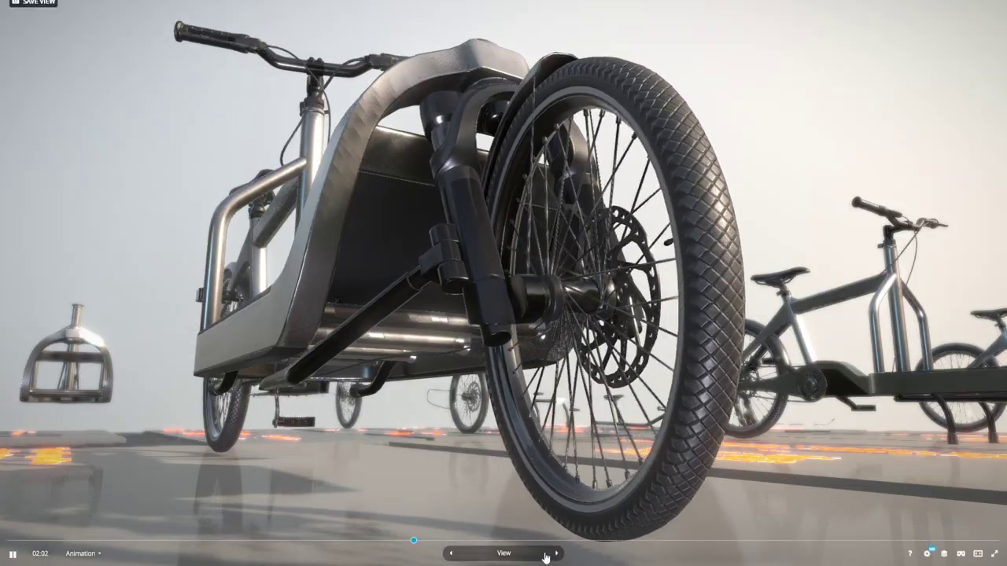
pyautogui.click(557, 554)
pyautogui.moveTo(750, 349)
pyautogui.mouseDown()
pyautogui.moveTo(607, 354)
pyautogui.moveTo(647, 344)
pyautogui.mouseUp()
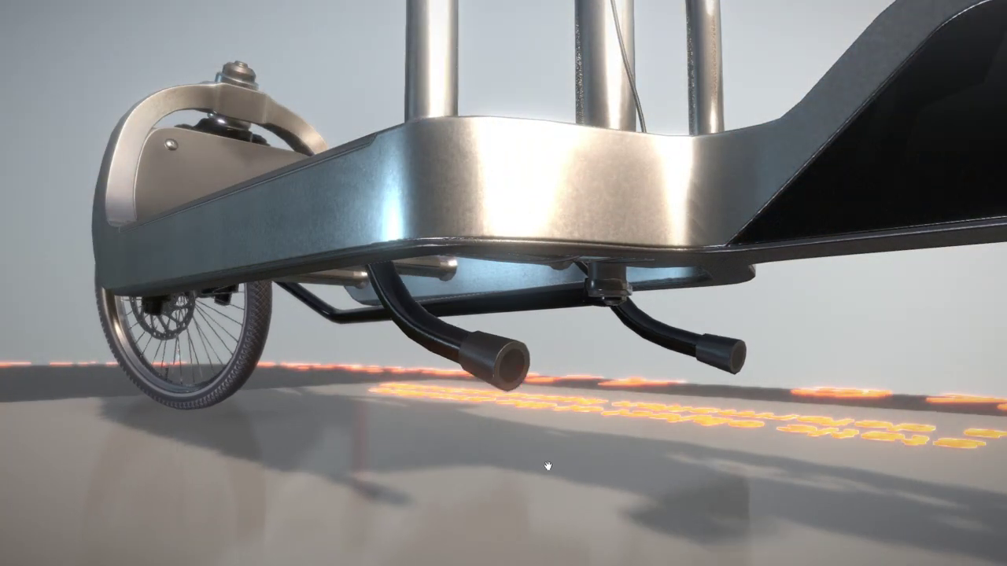
pyautogui.click(556, 554)
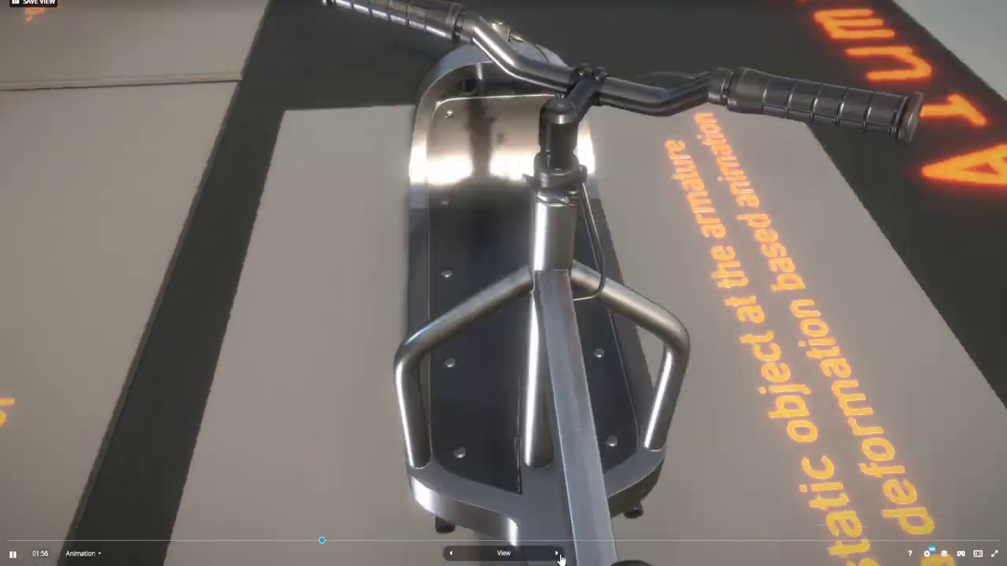
pyautogui.click(558, 555)
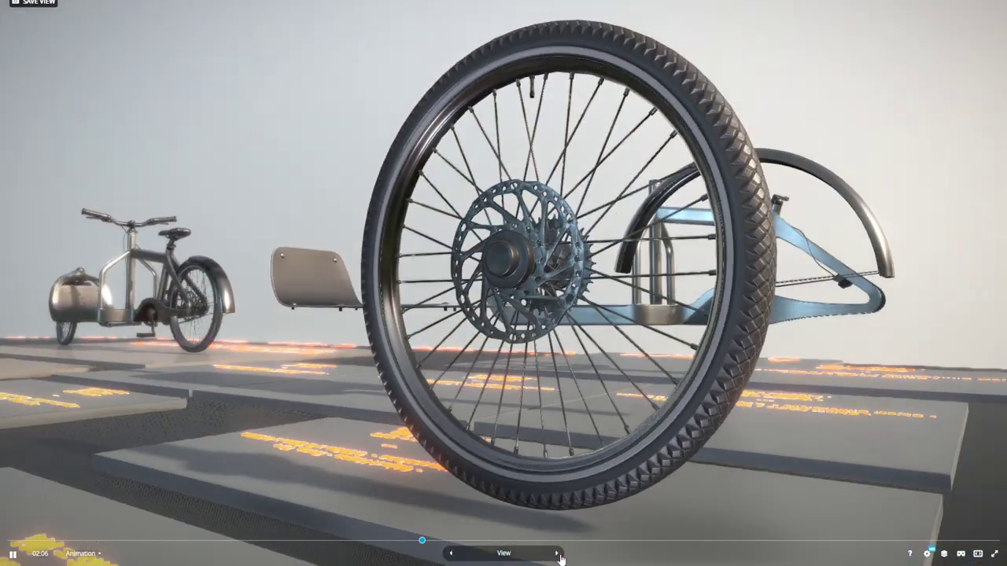